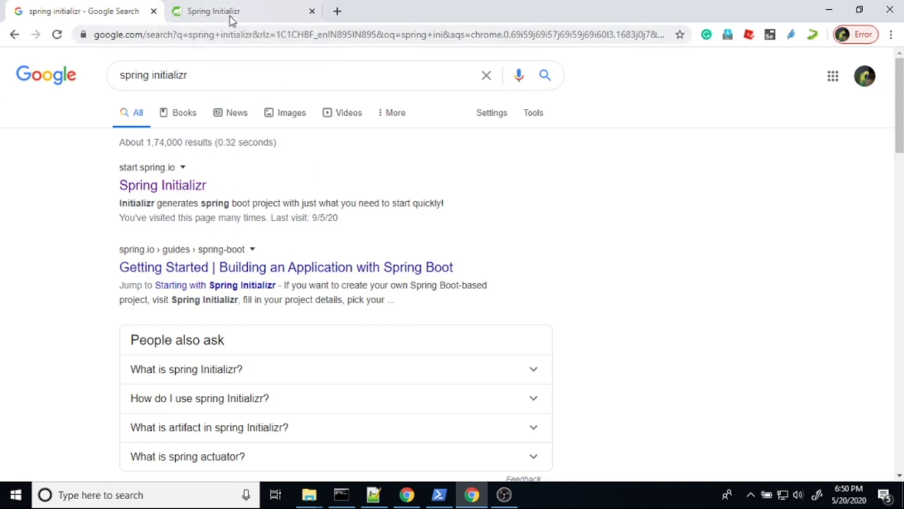
- Switch to the Spring Initializr page and set the project's group to com.itgarden
{"action": "left_click", "coordinate": [233, 15]}
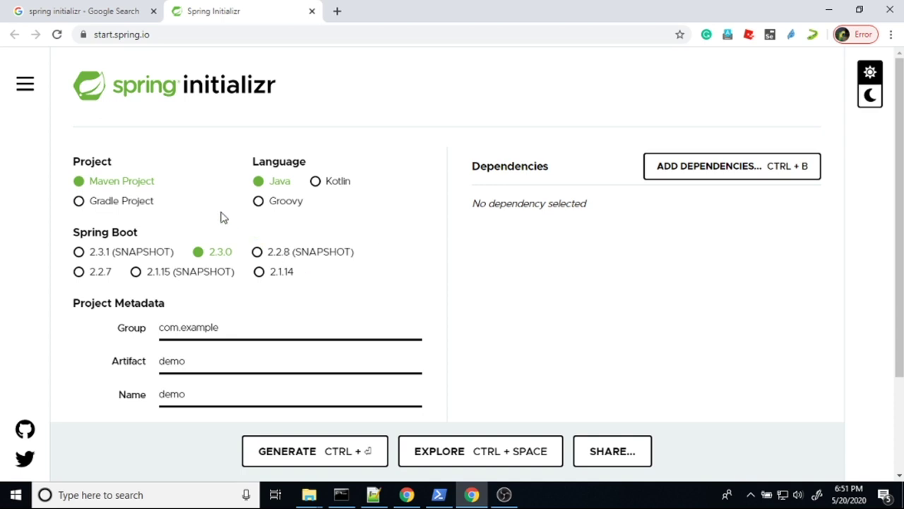
{"action": "scroll", "coordinate": [292, 233], "scroll_direction": "down", "scroll_amount": 2}
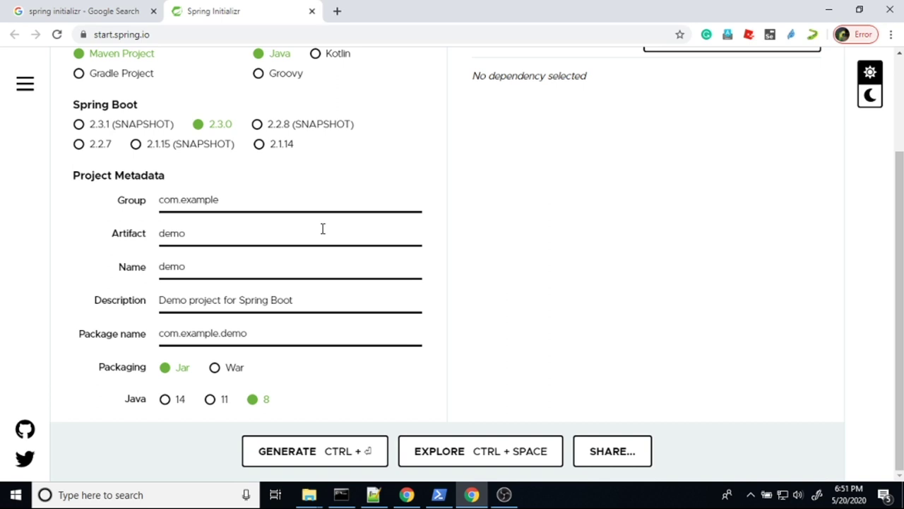
{"action": "double_click", "coordinate": [208, 200]}
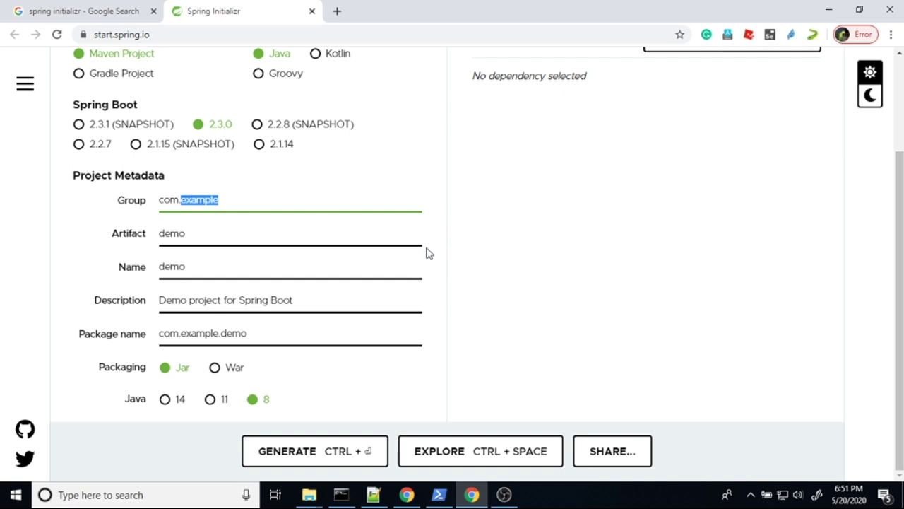
{"action": "type", "text": "it"}
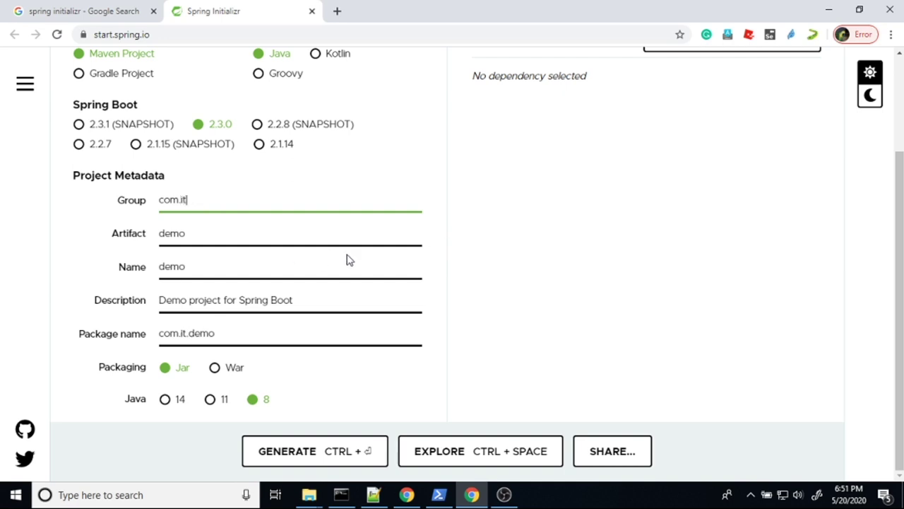
{"action": "type", "text": "garden"}
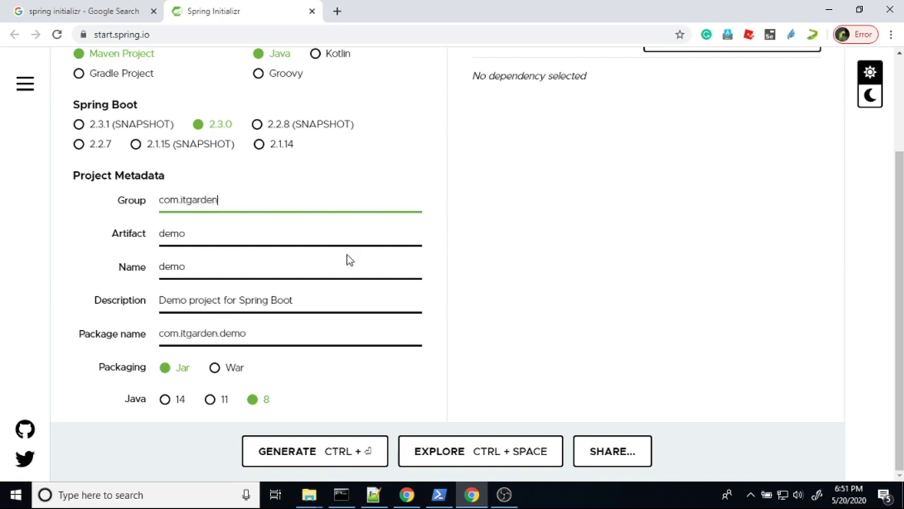
- Set the project's artifact to firstapp, keeping the same text as its name
{"action": "double_click", "coordinate": [176, 233]}
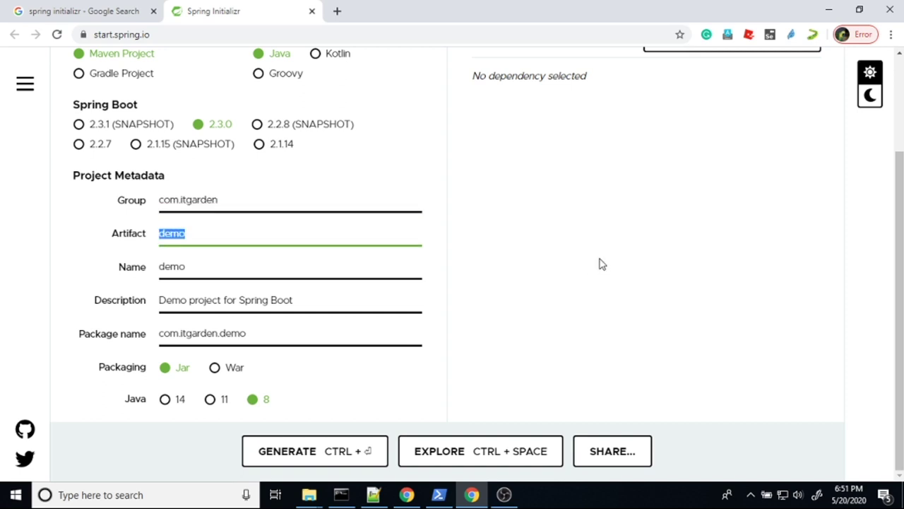
{"action": "type", "text": "firstapp"}
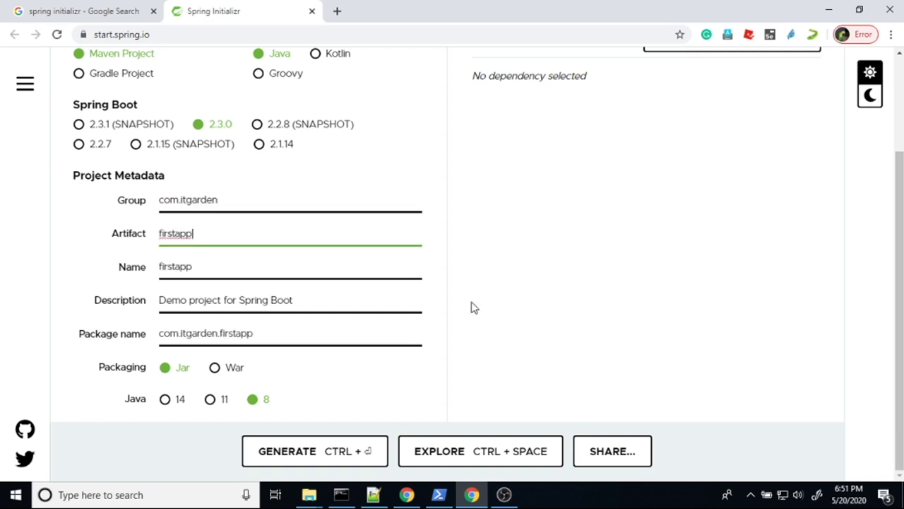
{"action": "double_click", "coordinate": [171, 236]}
{"action": "left_click", "coordinate": [179, 267]}
{"action": "double_click", "coordinate": [164, 263]}
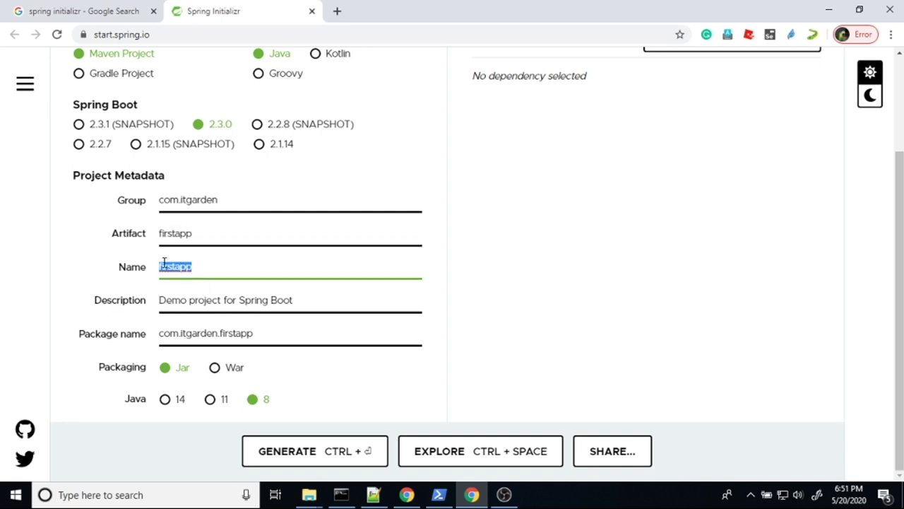
{"action": "left_click", "coordinate": [233, 266]}
- Replace the project description with "This is my first Spring Boot Application"
{"action": "triple_click", "coordinate": [168, 299]}
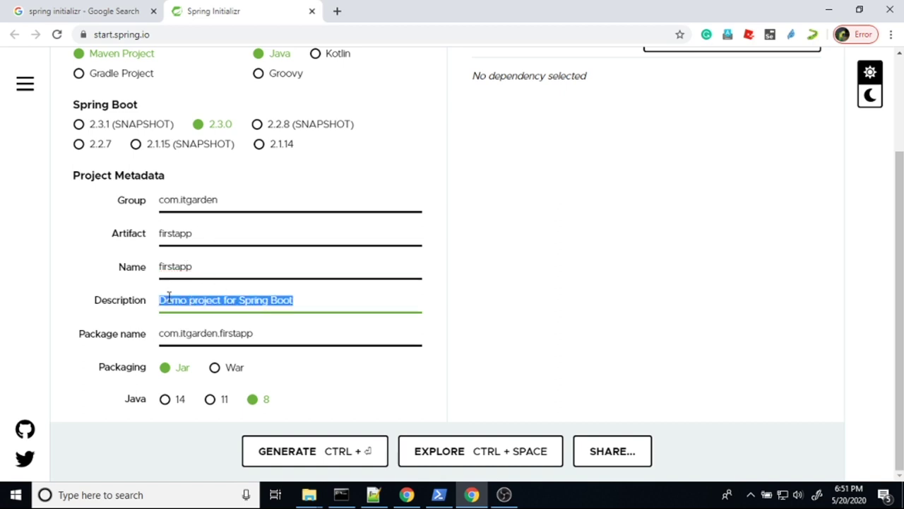
{"action": "type", "text": "This is my "}
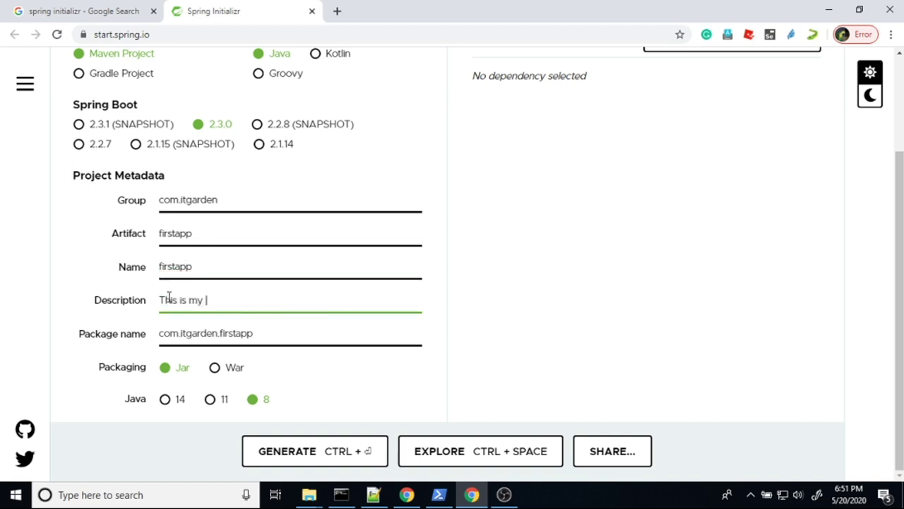
{"action": "type", "text": "first Spring Boot Application"}
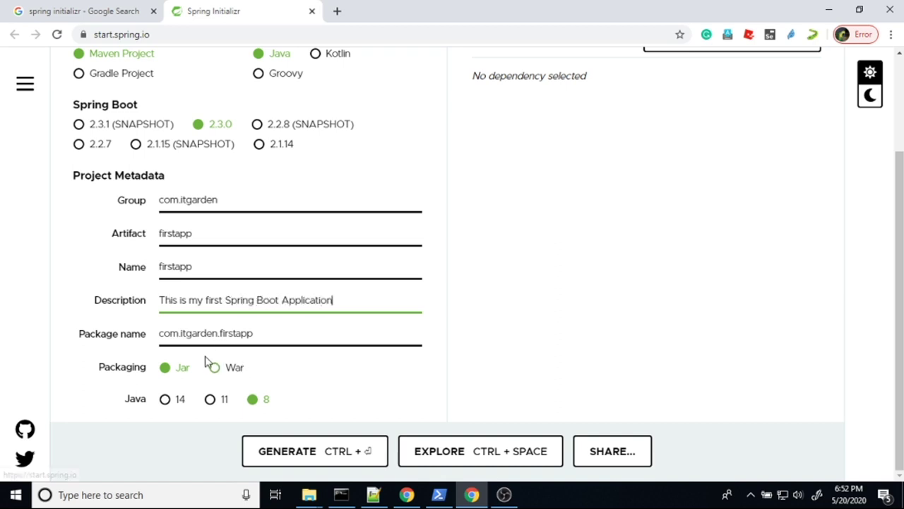
- Shorten the package name to com.itgarden so that it matches the group
{"action": "left_click", "coordinate": [240, 335]}
{"action": "double_click", "coordinate": [240, 335]}
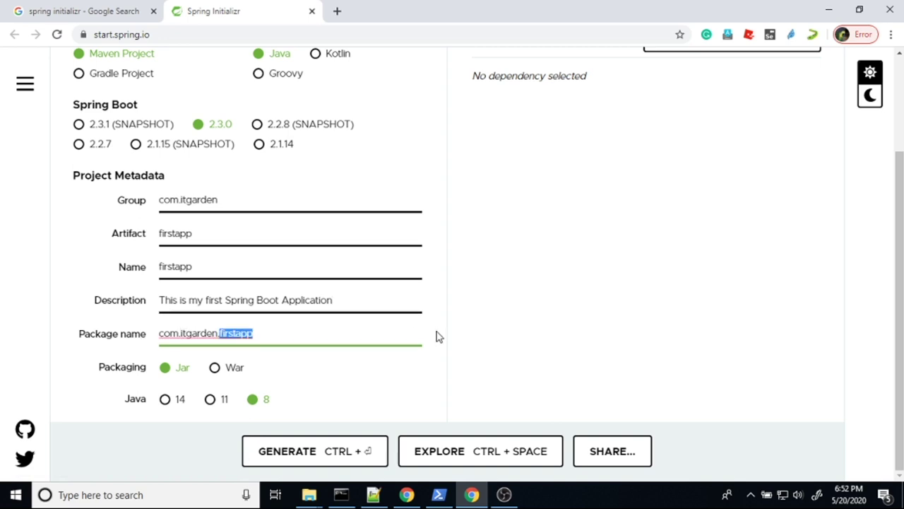
{"action": "key", "text": "BackSpace"}
{"action": "key", "text": "BackSpace"}
{"action": "double_click", "coordinate": [171, 335]}
{"action": "double_click", "coordinate": [197, 335]}
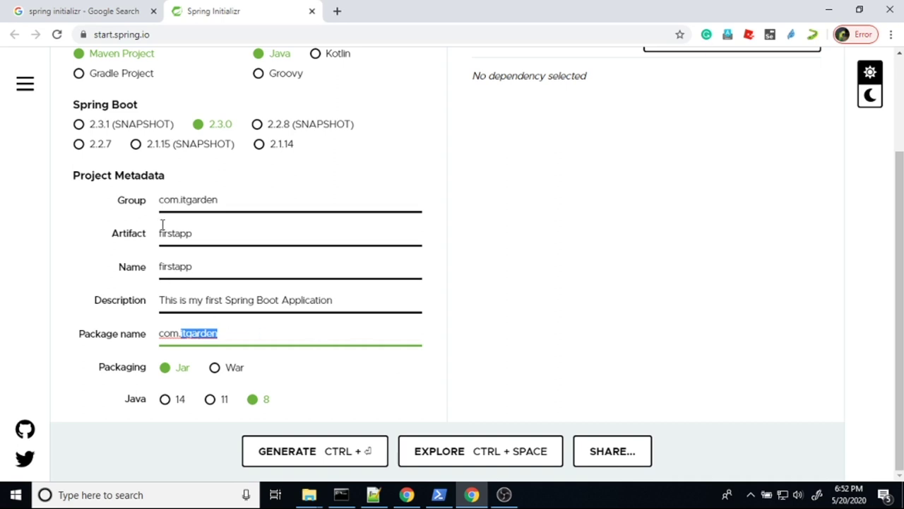
{"action": "left_click", "coordinate": [168, 198]}
{"action": "double_click", "coordinate": [191, 199]}
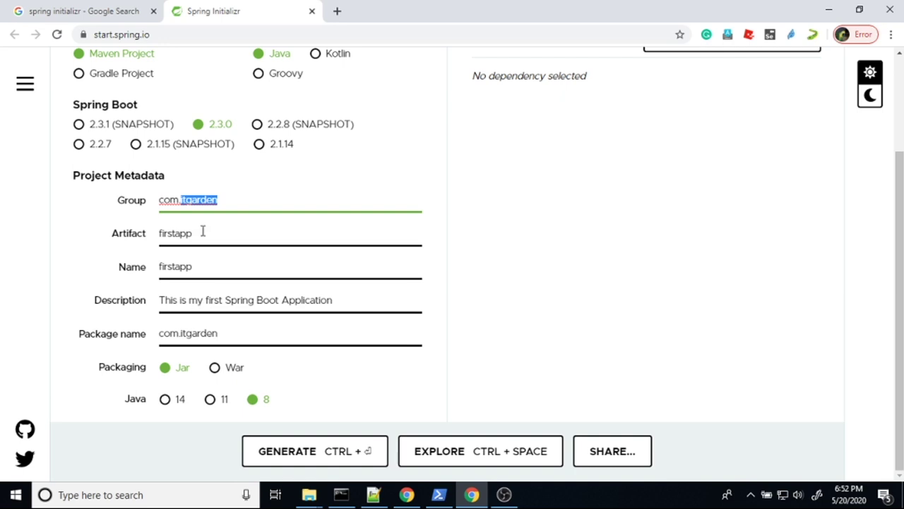
{"action": "left_click", "coordinate": [242, 336]}
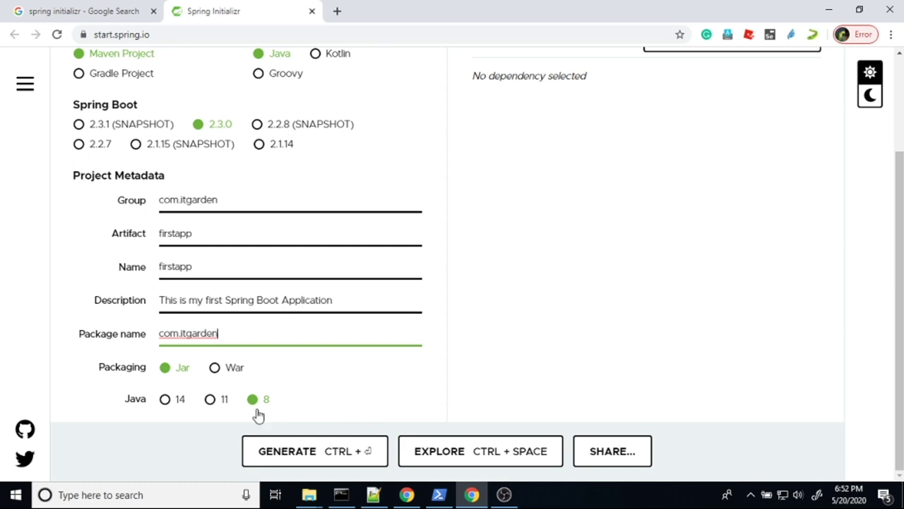
- Search the dependencies for "web" and add Spring Web to the project
{"action": "scroll", "coordinate": [290, 335], "scroll_direction": "up", "scroll_amount": 2}
{"action": "scroll", "coordinate": [317, 319], "scroll_direction": "down", "scroll_amount": 2}
{"action": "scroll", "coordinate": [263, 294], "scroll_direction": "up", "scroll_amount": 2}
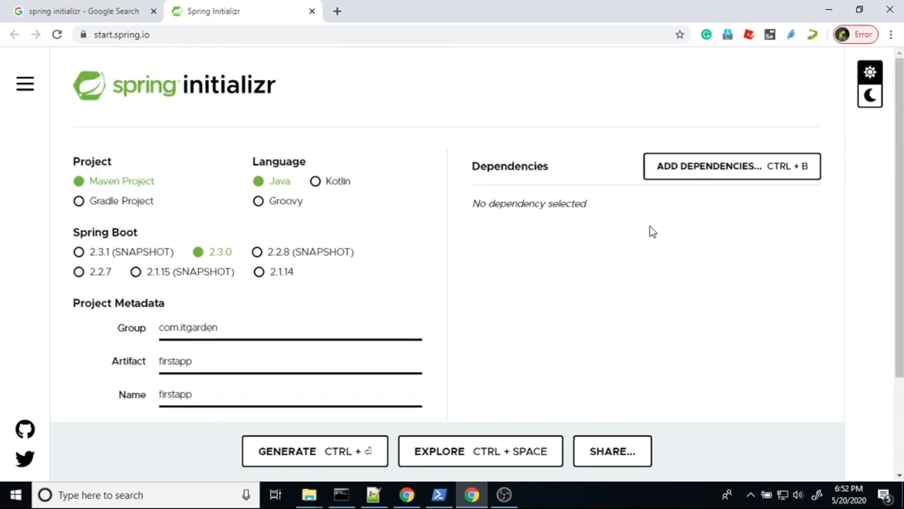
{"action": "scroll", "coordinate": [478, 220], "scroll_direction": "down", "scroll_amount": 2}
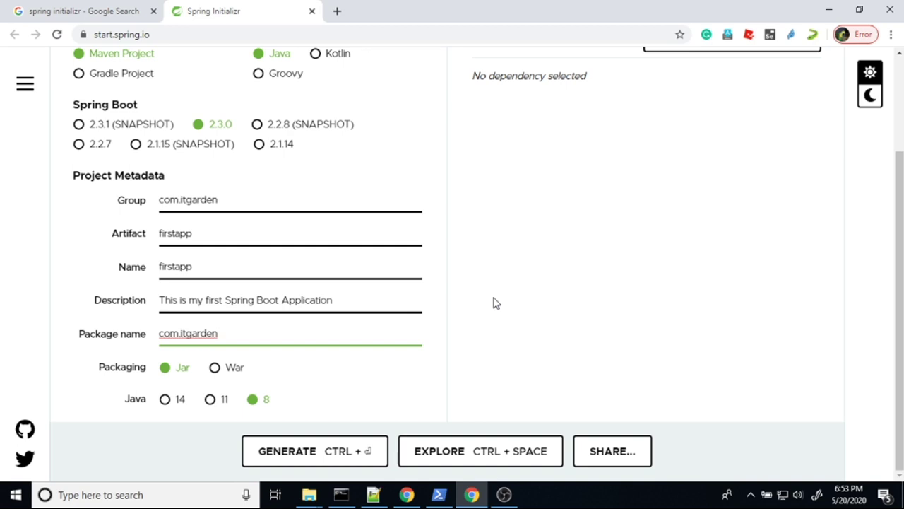
{"action": "scroll", "coordinate": [494, 299], "scroll_direction": "up", "scroll_amount": 2}
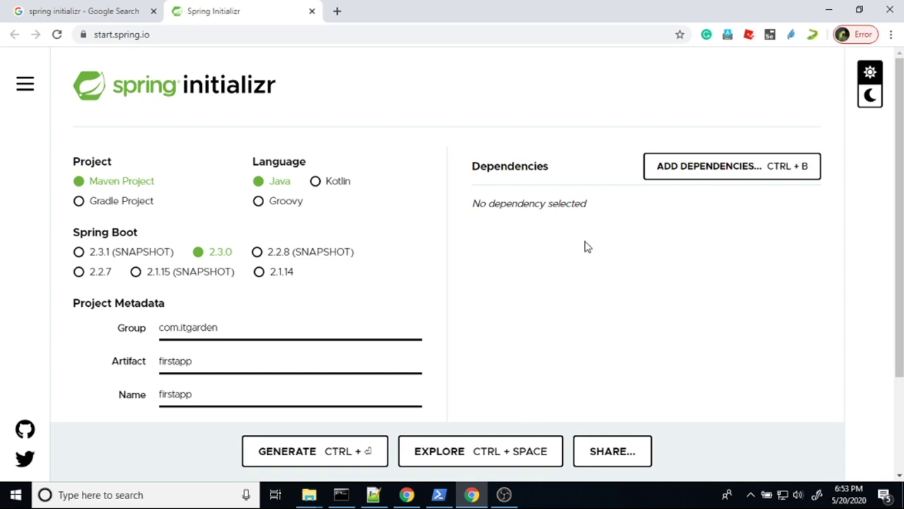
{"action": "left_click", "coordinate": [709, 178]}
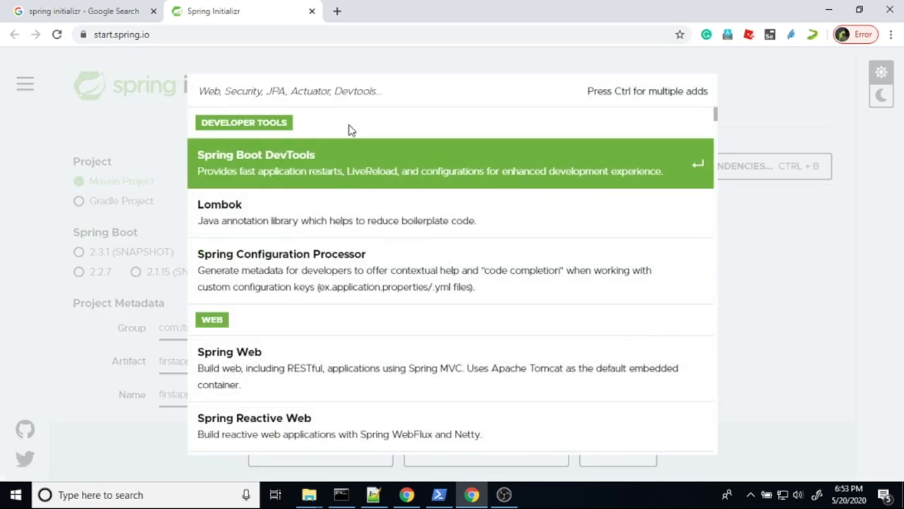
{"action": "type", "text": "web"}
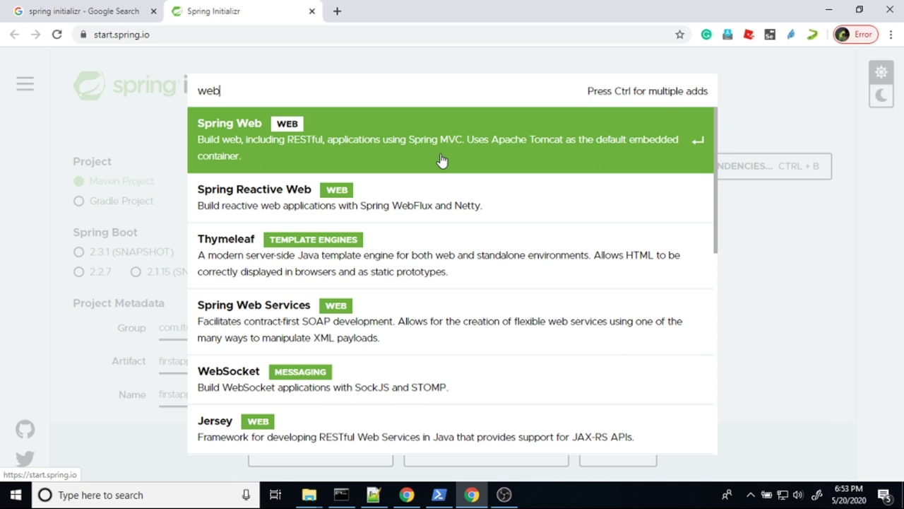
{"action": "left_click", "coordinate": [256, 161]}
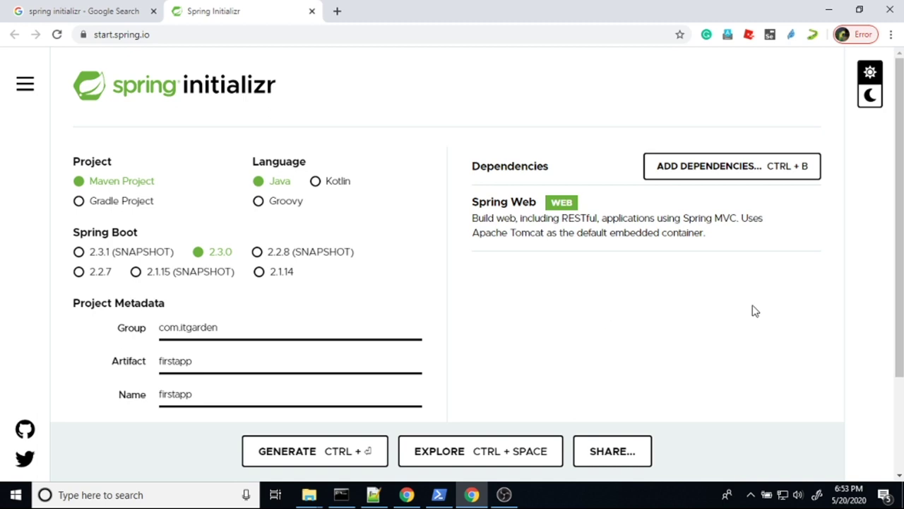
- Generate the project and save the firstapp ZIP archive in a new folder named springboot3 inside Spring-Boot
{"action": "left_click", "coordinate": [296, 459]}
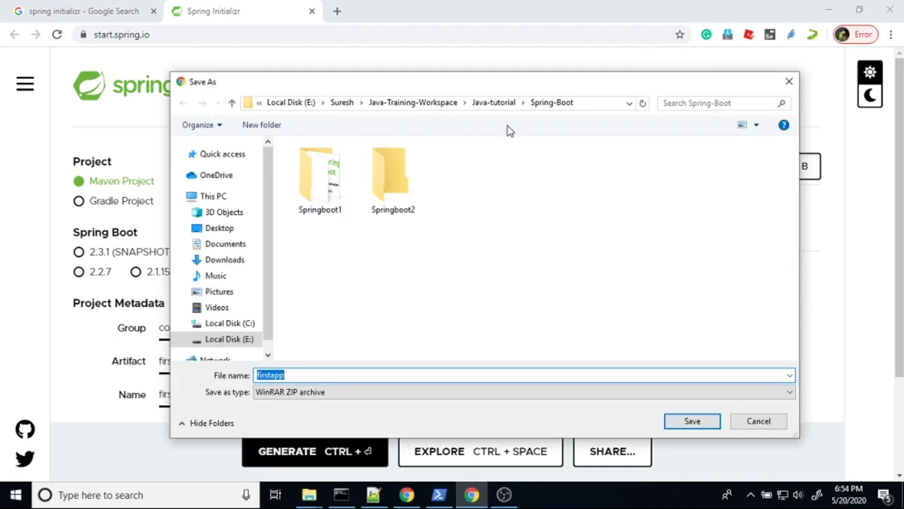
{"action": "left_click", "coordinate": [276, 125]}
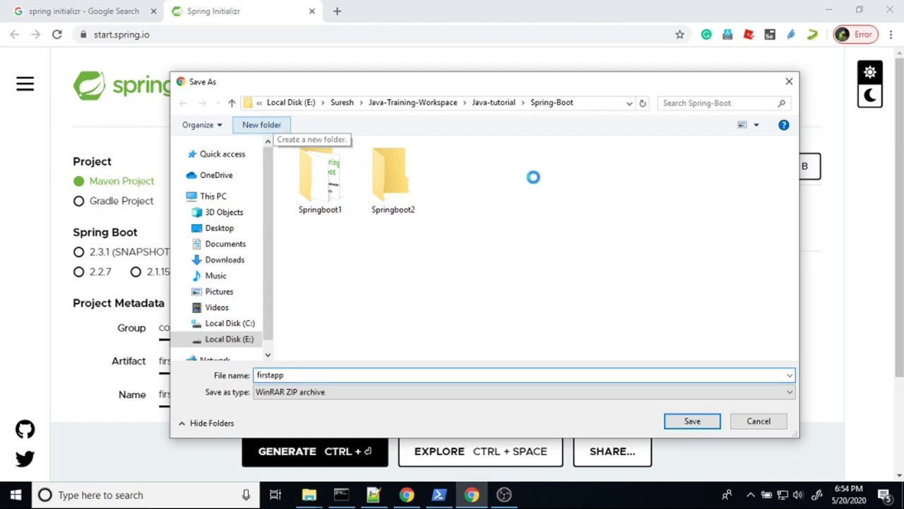
{"action": "type", "text": "s"}
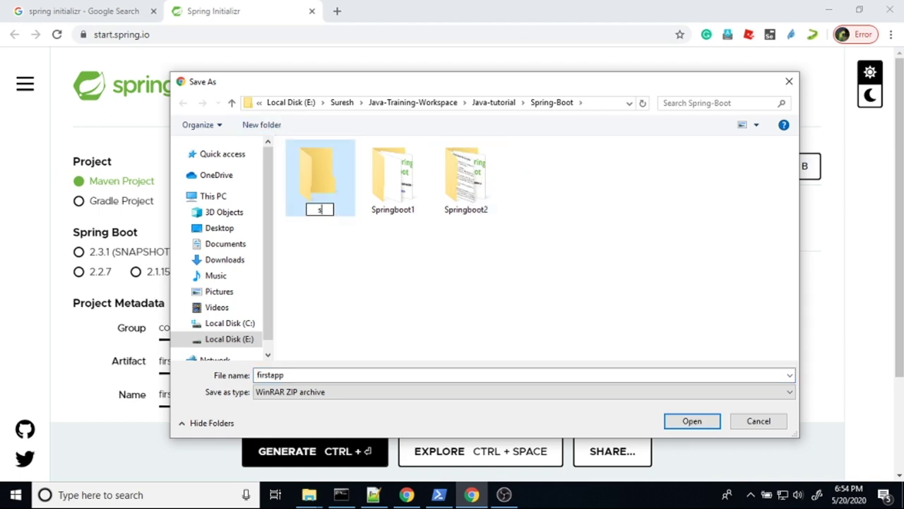
{"action": "type", "text": "pringboot3"}
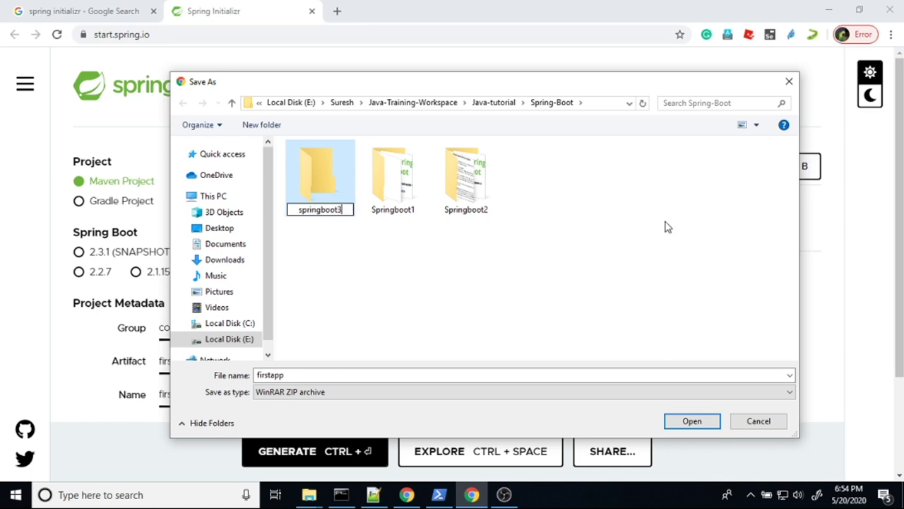
{"action": "key", "text": "Return"}
{"action": "key", "text": "Return"}
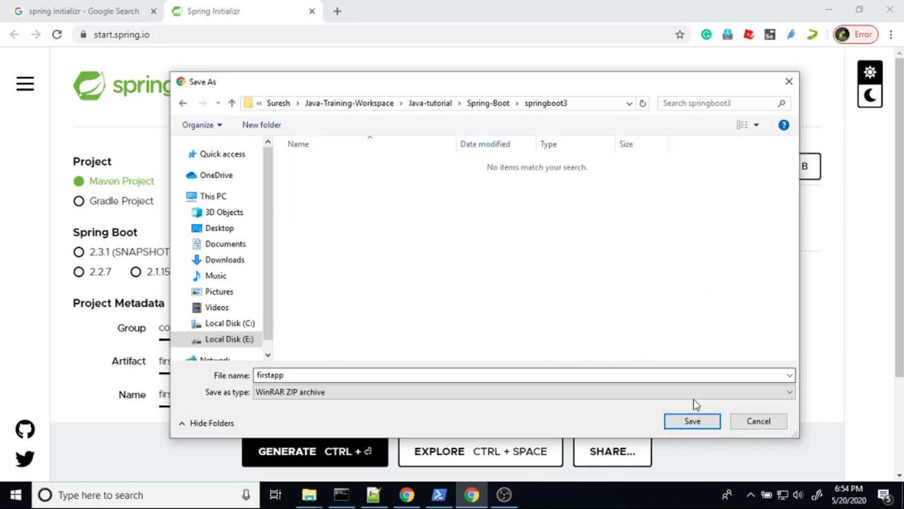
{"action": "left_click", "coordinate": [692, 421]}
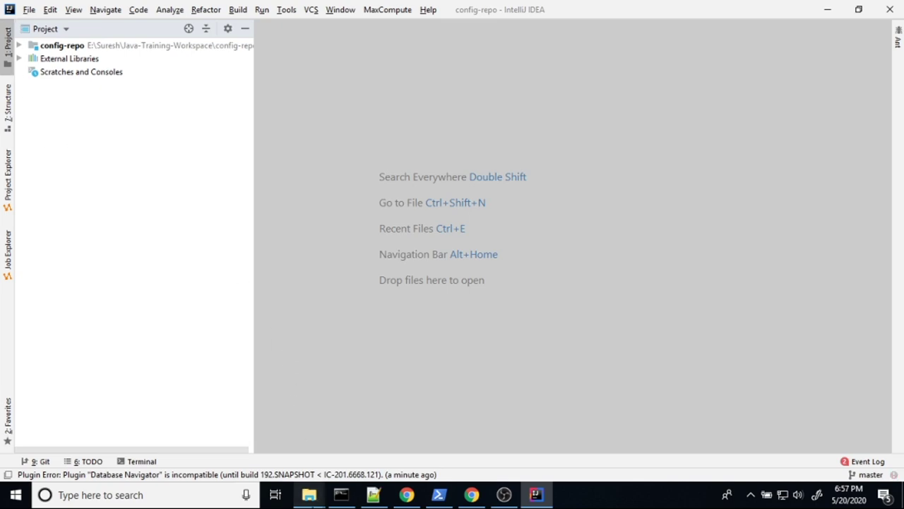
- In File Explorer, go to Java-Training-Workspace > Java-tutorial > Spring-Boot > springboot3 and select the folder's full path
{"action": "left_click", "coordinate": [310, 496]}
{"action": "left_click", "coordinate": [364, 447]}
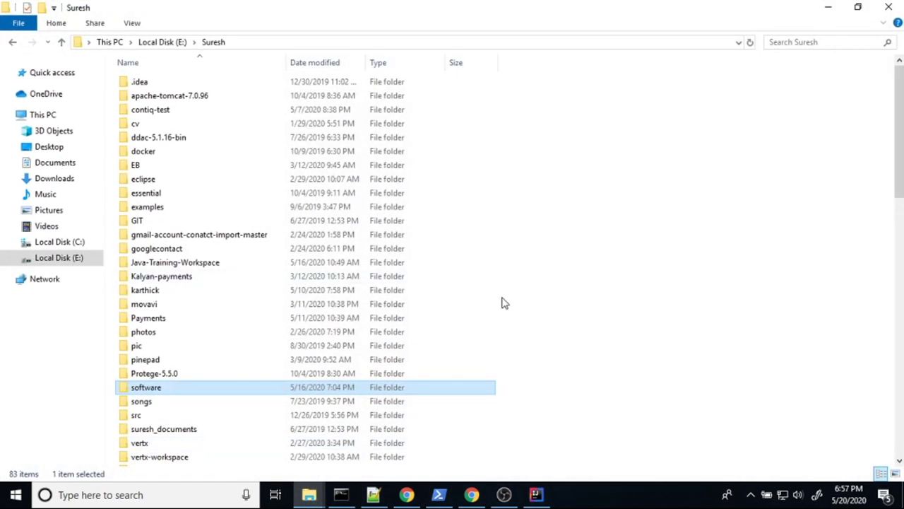
{"action": "double_click", "coordinate": [196, 267]}
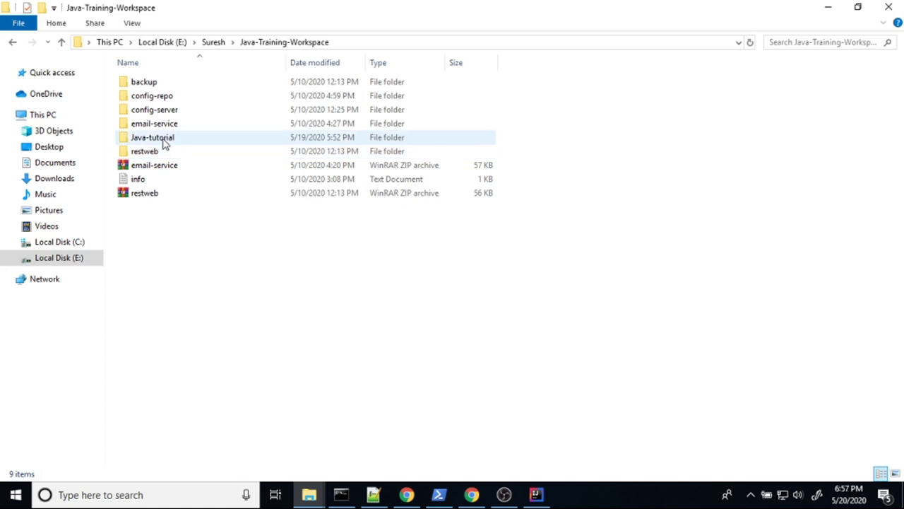
{"action": "double_click", "coordinate": [164, 141]}
{"action": "double_click", "coordinate": [164, 83]}
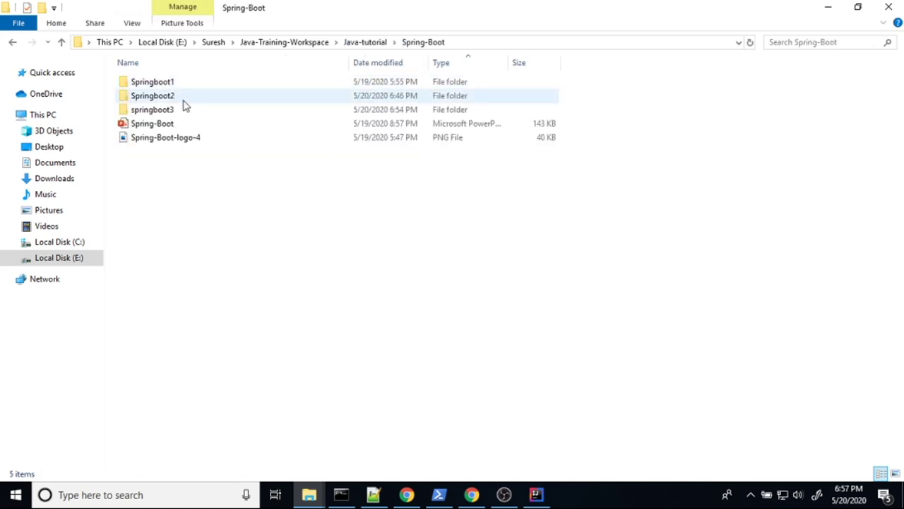
{"action": "double_click", "coordinate": [177, 109]}
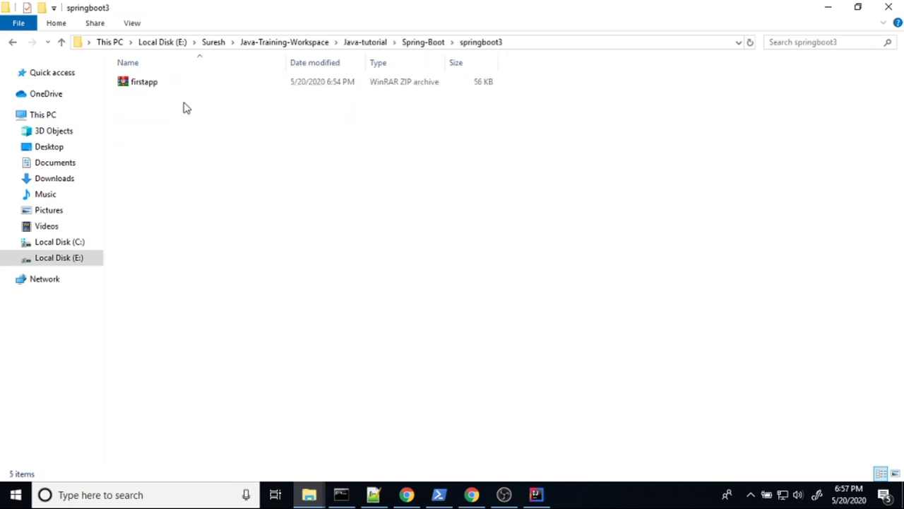
{"action": "left_click", "coordinate": [555, 43]}
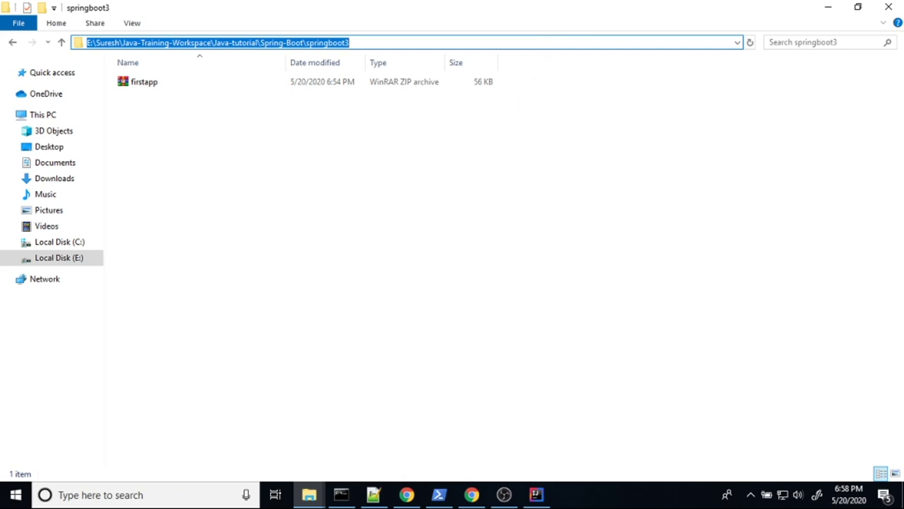
{"action": "mouse_move", "coordinate": [535, 490]}
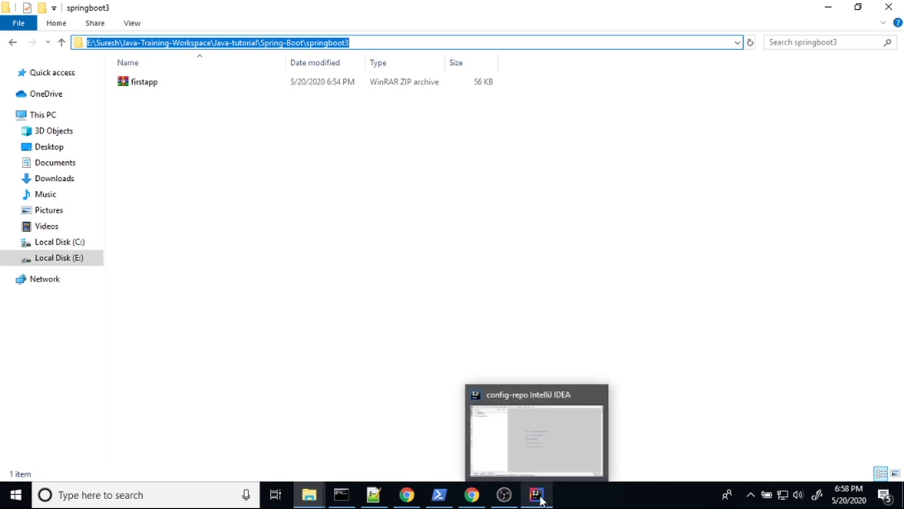
{"action": "left_click", "coordinate": [530, 431]}
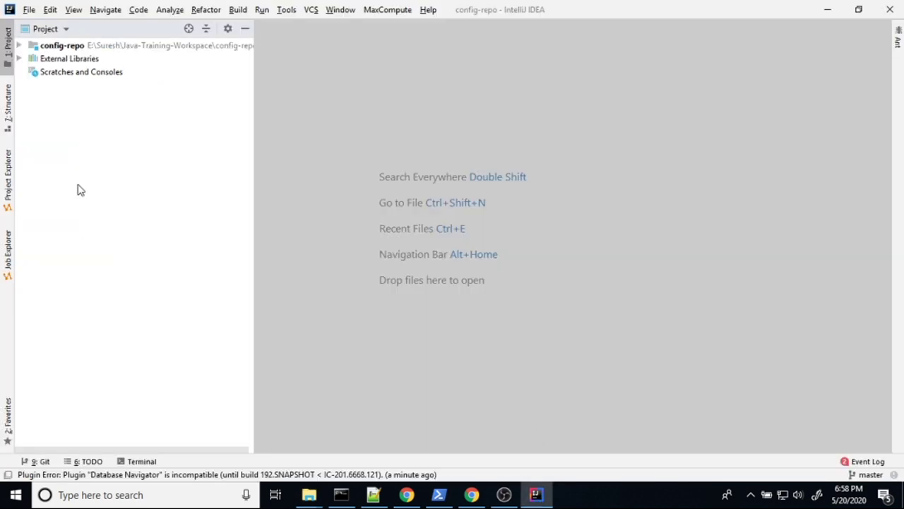
{"action": "left_click", "coordinate": [28, 13]}
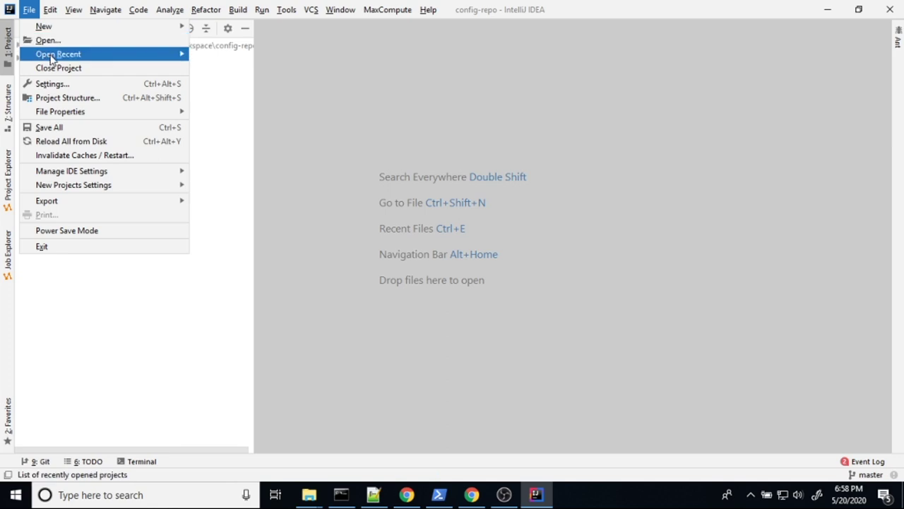
{"action": "mouse_move", "coordinate": [64, 34]}
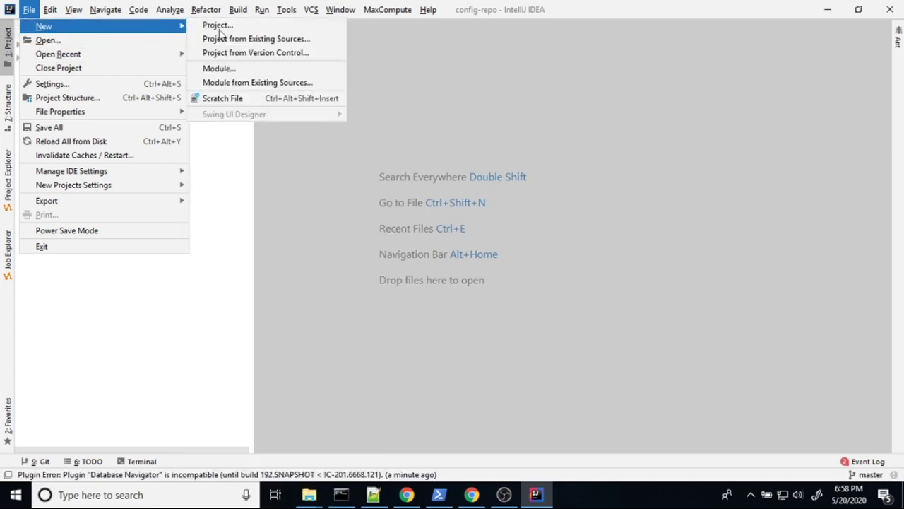
{"action": "left_click", "coordinate": [281, 41]}
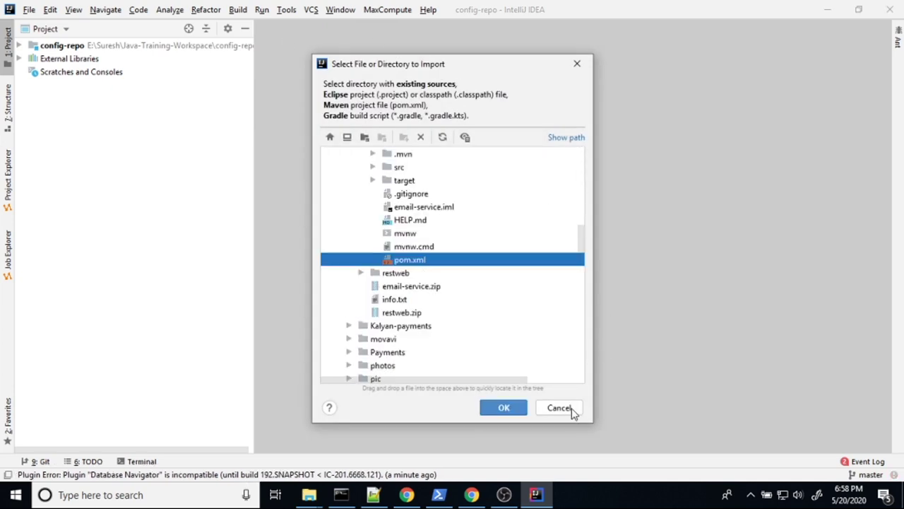
{"action": "left_click", "coordinate": [569, 410]}
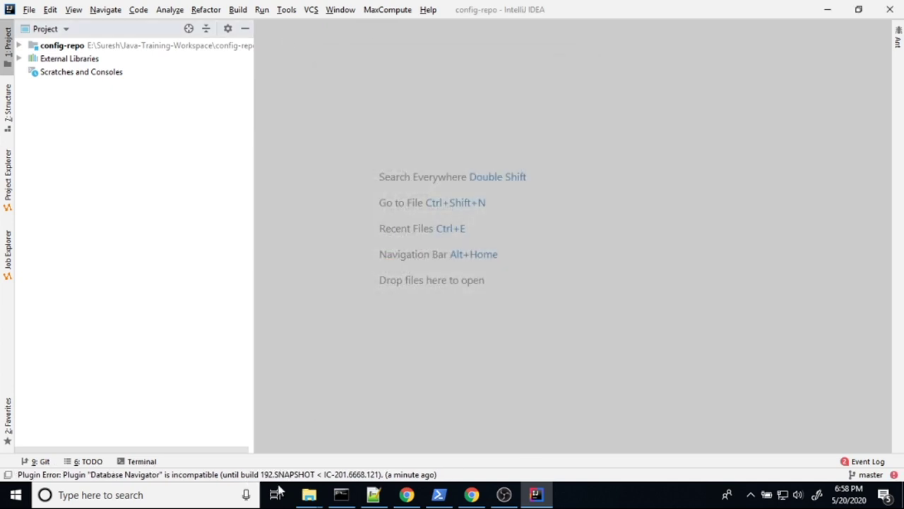
- In File Explorer, extract the firstapp ZIP archive directly into the springboot3 folder
{"action": "mouse_move", "coordinate": [308, 495]}
{"action": "left_click", "coordinate": [402, 435]}
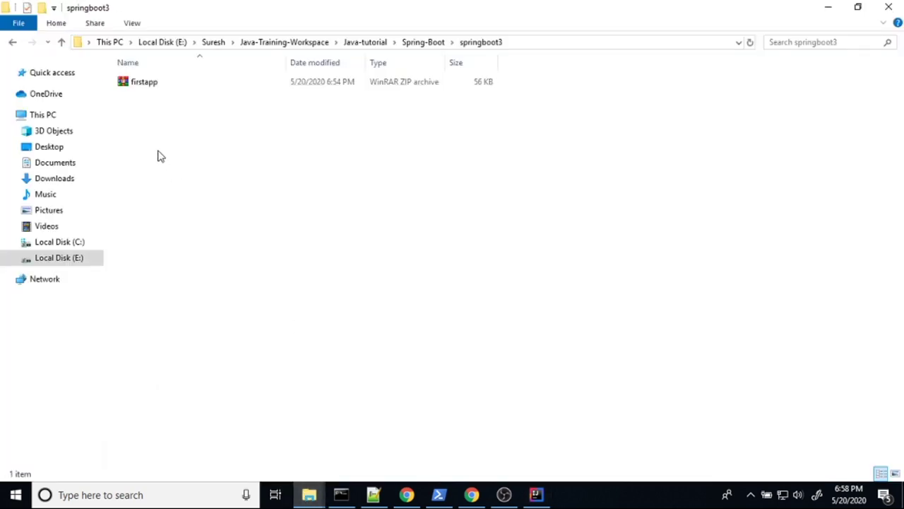
{"action": "left_click", "coordinate": [147, 87]}
{"action": "right_click", "coordinate": [147, 89]}
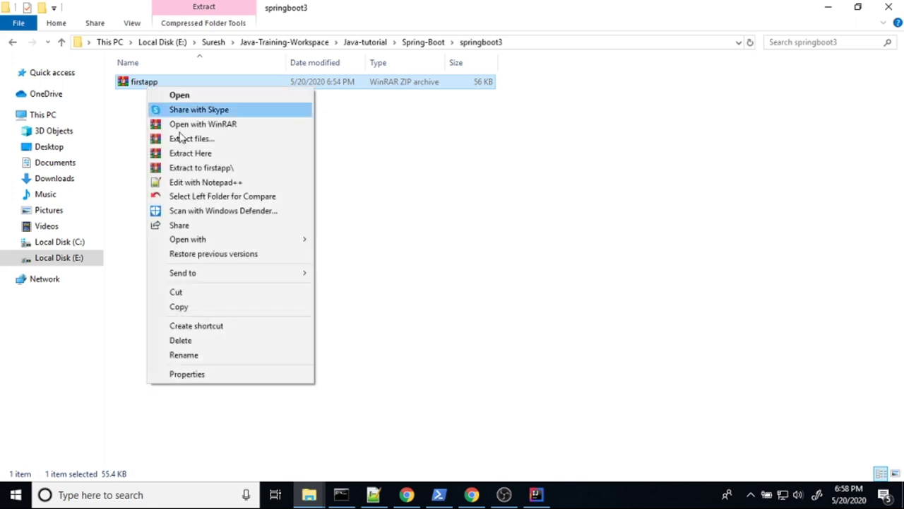
{"action": "left_click", "coordinate": [191, 156]}
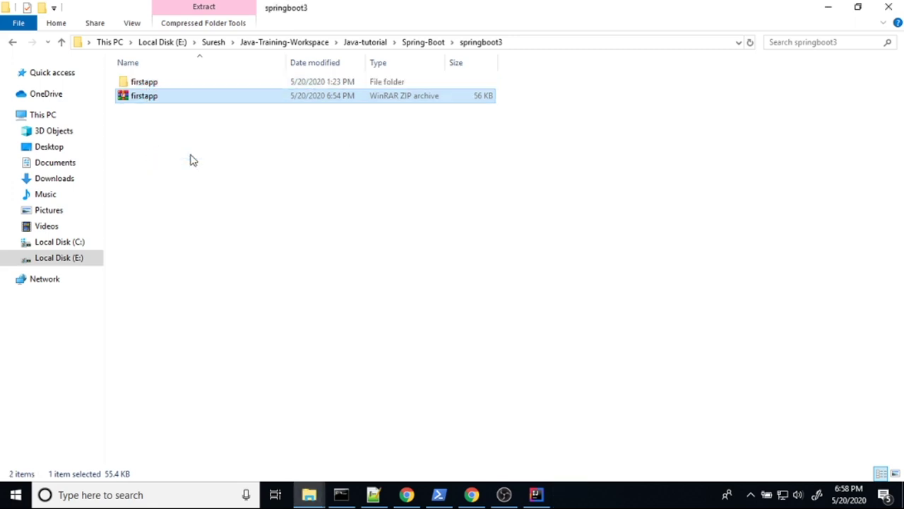
- Examine the extracted firstapp folder down to FirstappApplication.java in src > main > java > com > itgarden, and return to springboot3
{"action": "left_click", "coordinate": [145, 84]}
{"action": "double_click", "coordinate": [144, 83]}
{"action": "double_click", "coordinate": [156, 97]}
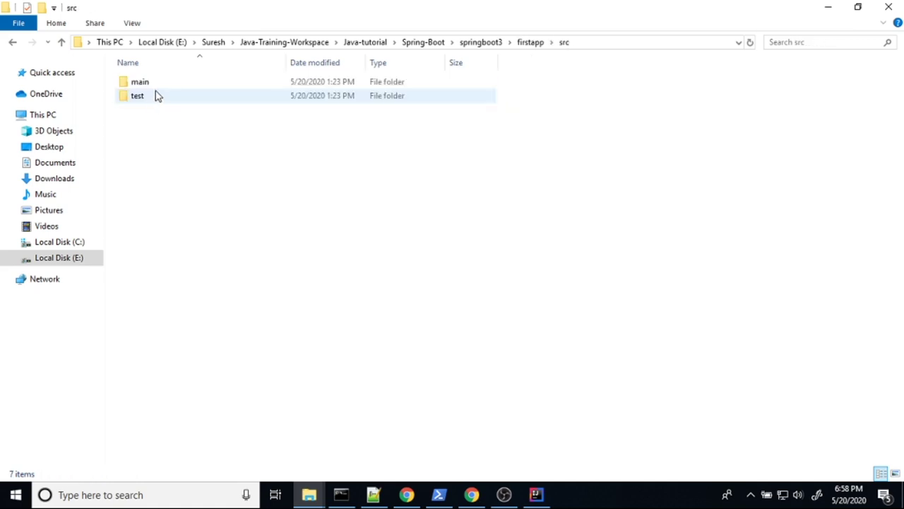
{"action": "double_click", "coordinate": [160, 83]}
{"action": "double_click", "coordinate": [165, 90]}
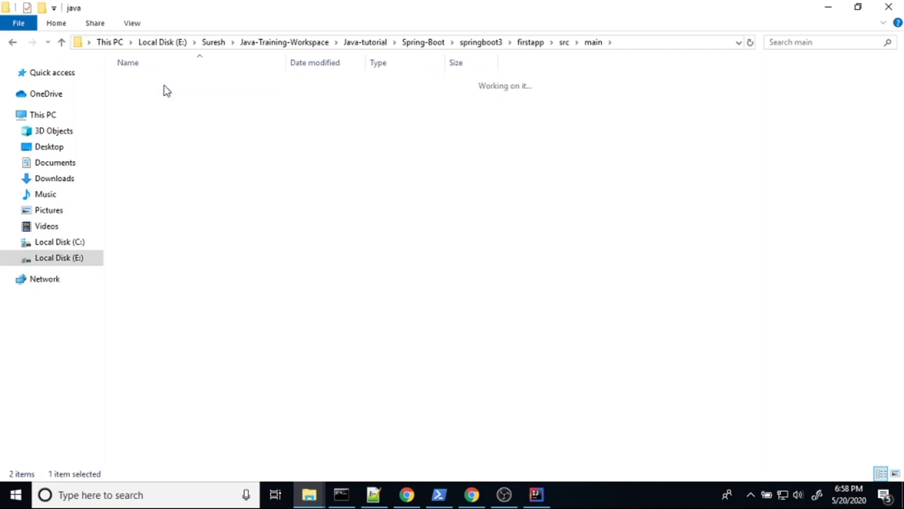
{"action": "double_click", "coordinate": [165, 89]}
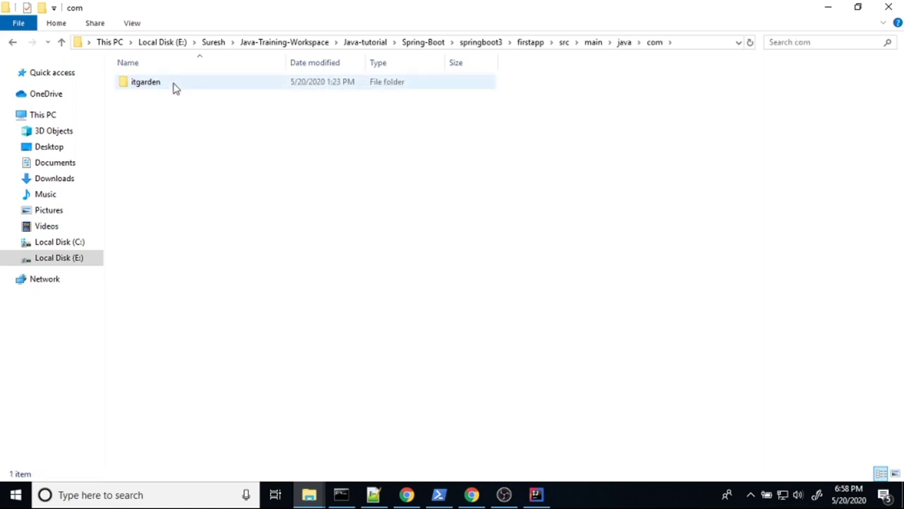
{"action": "double_click", "coordinate": [175, 86]}
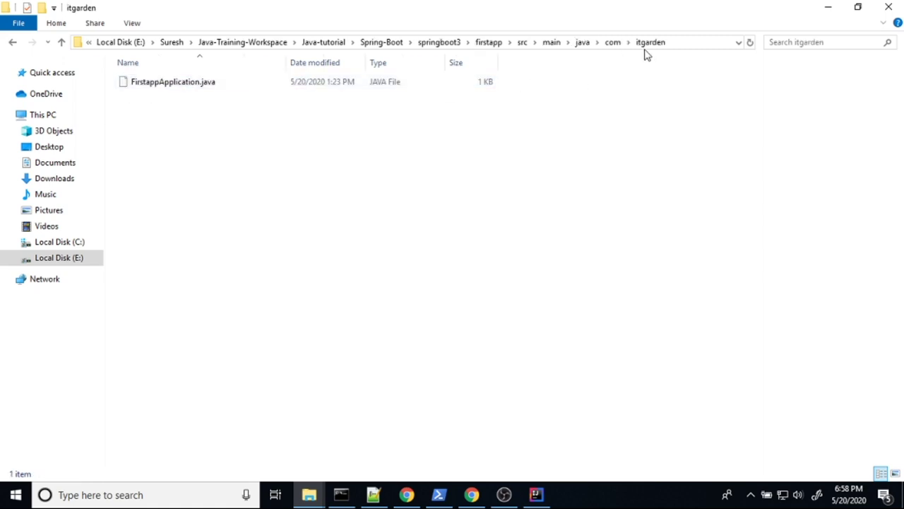
{"action": "left_click", "coordinate": [146, 89]}
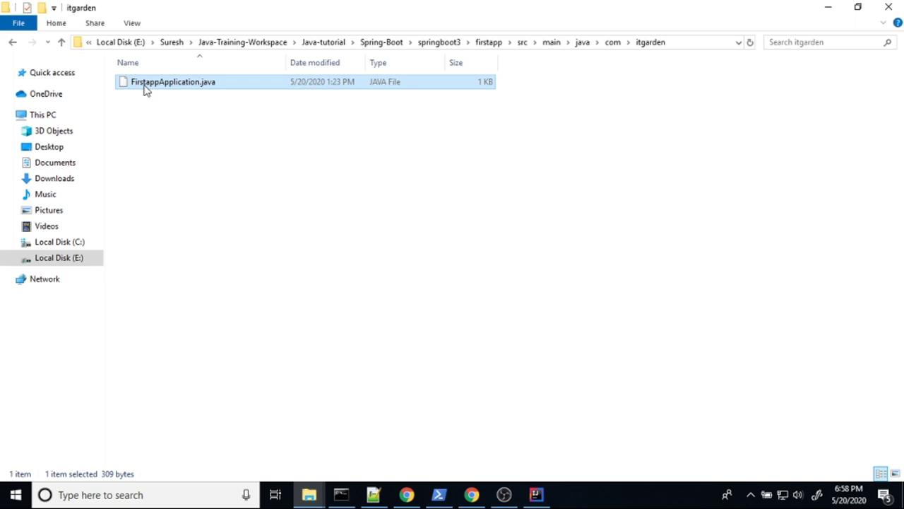
{"action": "left_click", "coordinate": [451, 44]}
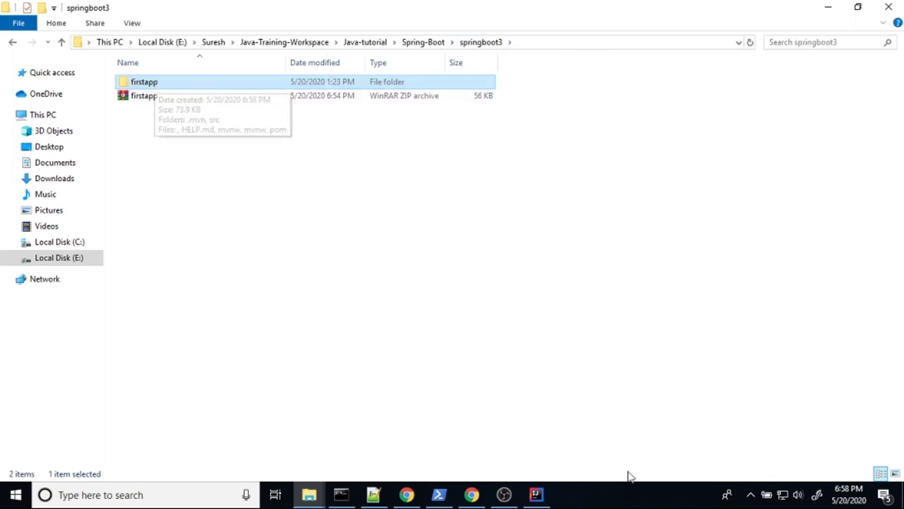
- Switch to IntelliJ IDEA and start creating a new project from existing sources
{"action": "left_click", "coordinate": [536, 494]}
{"action": "left_click", "coordinate": [29, 10]}
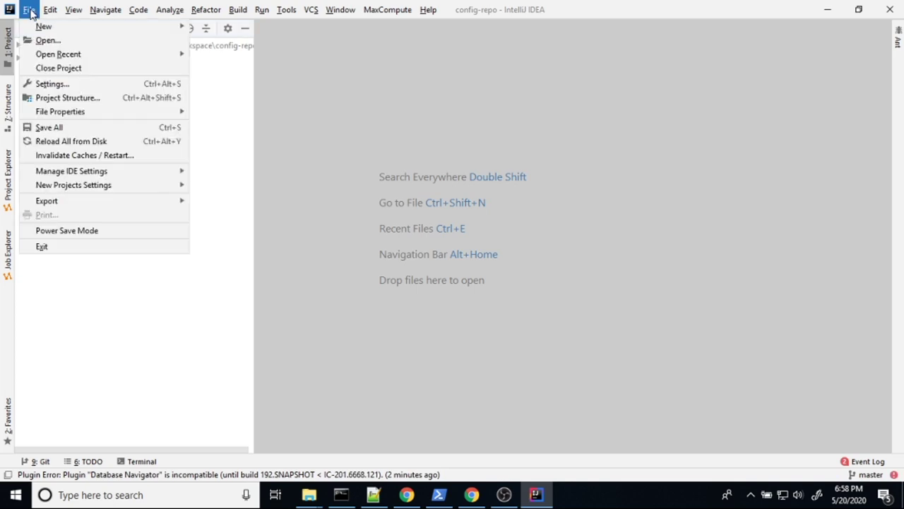
{"action": "mouse_move", "coordinate": [44, 26]}
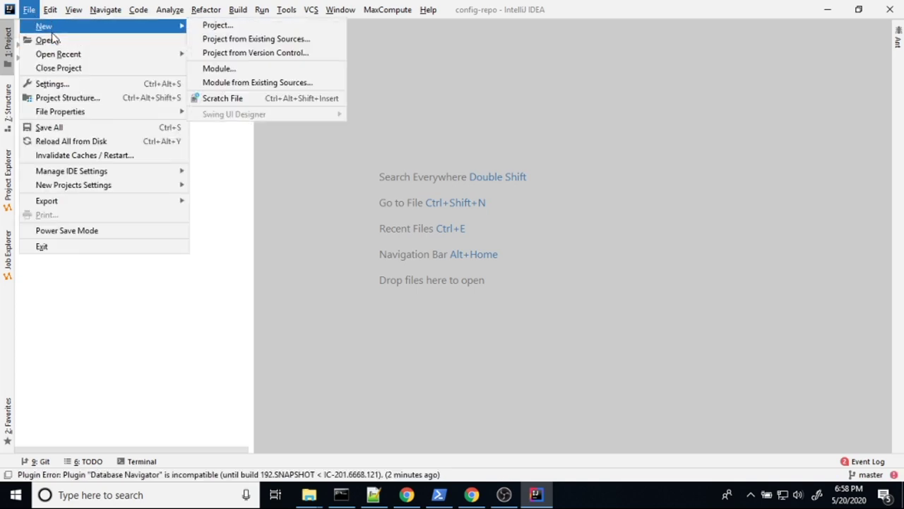
{"action": "left_click", "coordinate": [272, 40]}
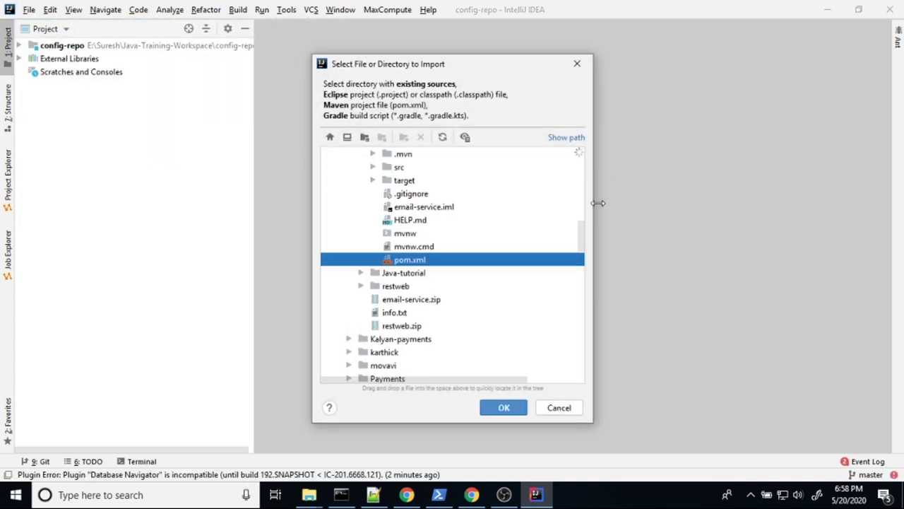
- Locate Java-Training-Workspace in the directory tree and collapse its email-service folder
{"action": "scroll", "coordinate": [396, 224], "scroll_direction": "up", "scroll_amount": 10}
{"action": "scroll", "coordinate": [393, 224], "scroll_direction": "down", "scroll_amount": 2}
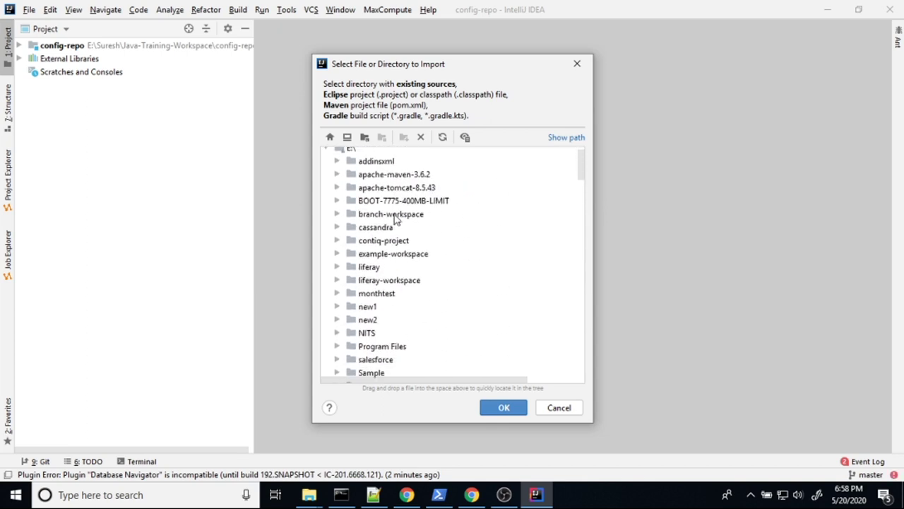
{"action": "scroll", "coordinate": [355, 340], "scroll_direction": "down", "scroll_amount": 2}
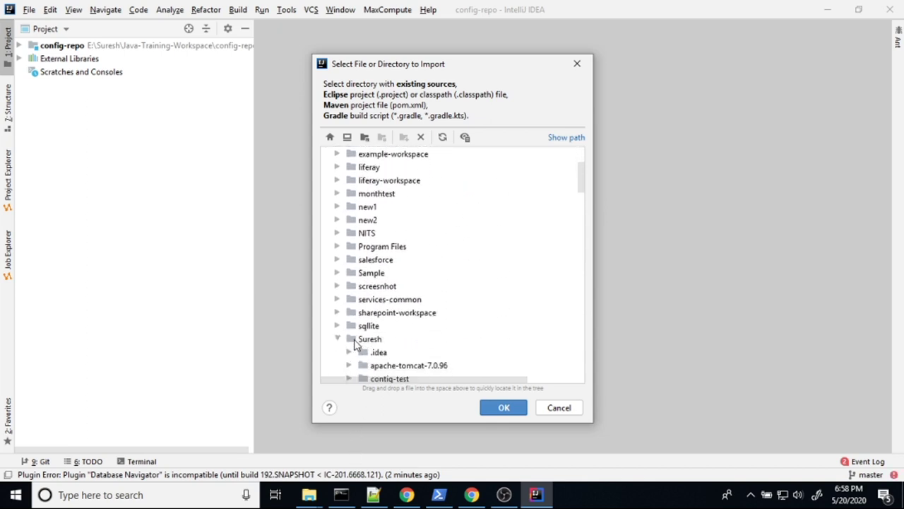
{"action": "scroll", "coordinate": [367, 350], "scroll_direction": "down", "scroll_amount": 2}
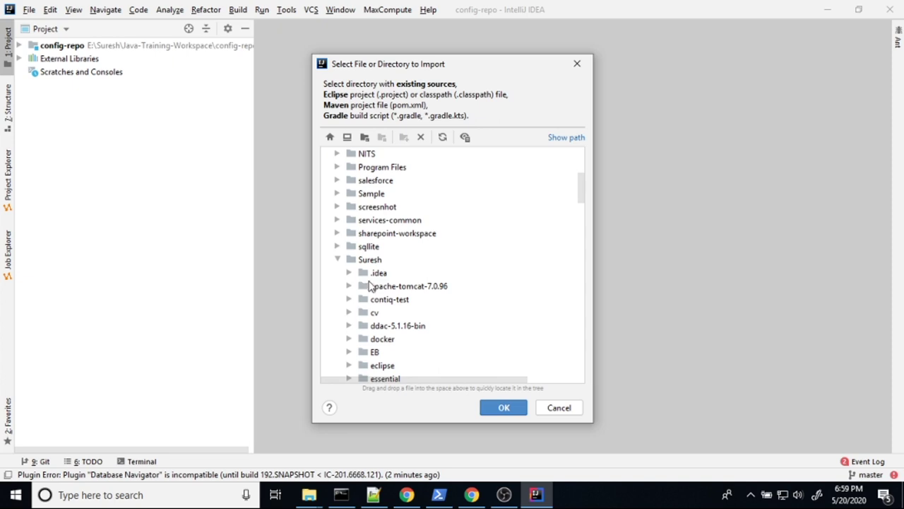
{"action": "scroll", "coordinate": [364, 283], "scroll_direction": "down", "scroll_amount": 3}
{"action": "scroll", "coordinate": [373, 286], "scroll_direction": "down", "scroll_amount": 2}
{"action": "double_click", "coordinate": [399, 325]}
{"action": "scroll", "coordinate": [399, 322], "scroll_direction": "down", "scroll_amount": 1}
{"action": "scroll", "coordinate": [406, 323], "scroll_direction": "down", "scroll_amount": 2}
{"action": "left_click", "coordinate": [361, 259]}
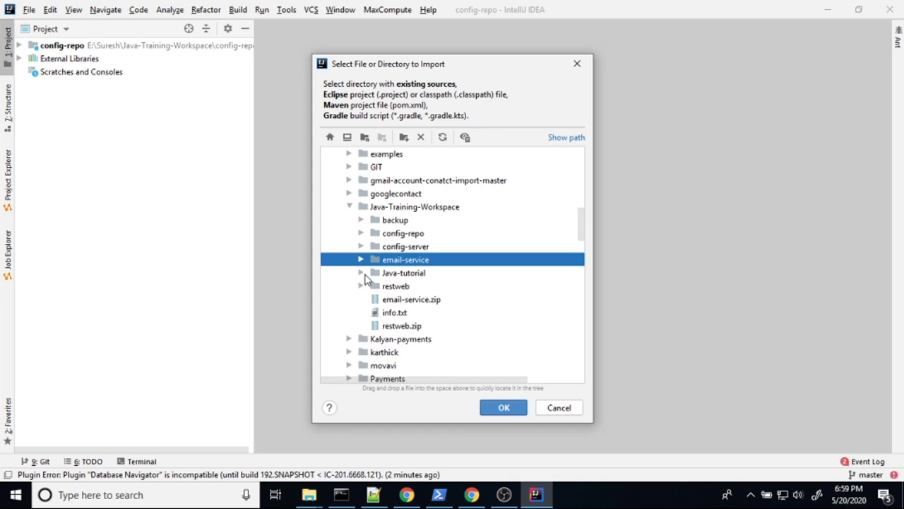
- Expand Java-tutorial > Spring-Boot > springboot3 > firstapp and select its pom.xml as the file to import
{"action": "left_click", "coordinate": [363, 274]}
{"action": "left_click", "coordinate": [373, 286]}
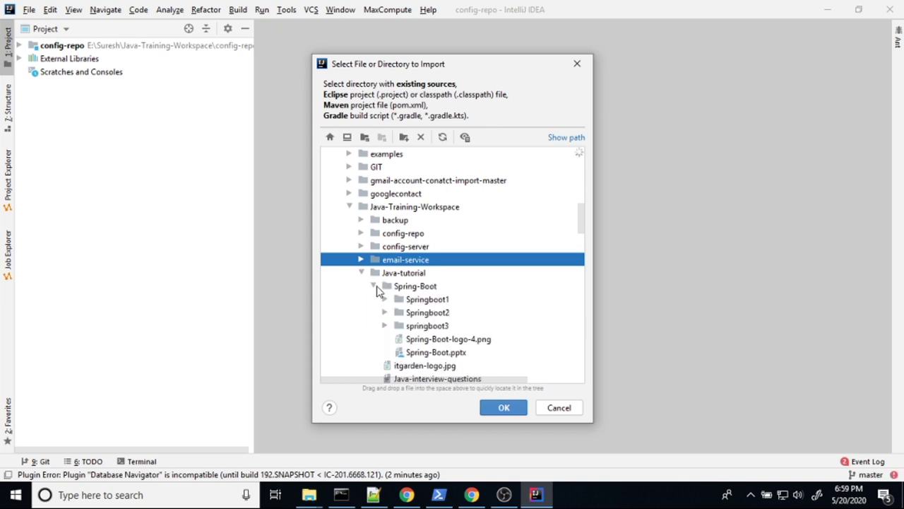
{"action": "left_click", "coordinate": [385, 326]}
{"action": "left_click", "coordinate": [396, 339]}
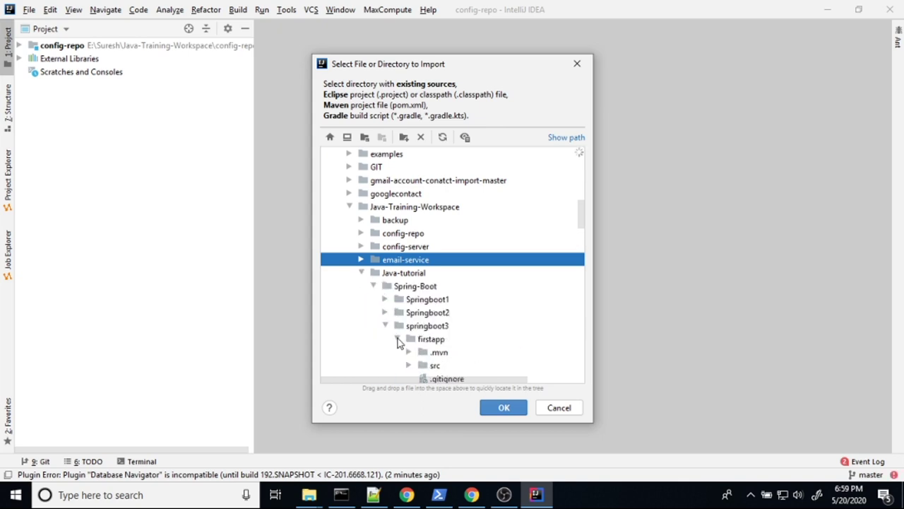
{"action": "scroll", "coordinate": [396, 329], "scroll_direction": "down", "scroll_amount": 1}
{"action": "scroll", "coordinate": [437, 299], "scroll_direction": "down", "scroll_amount": 2}
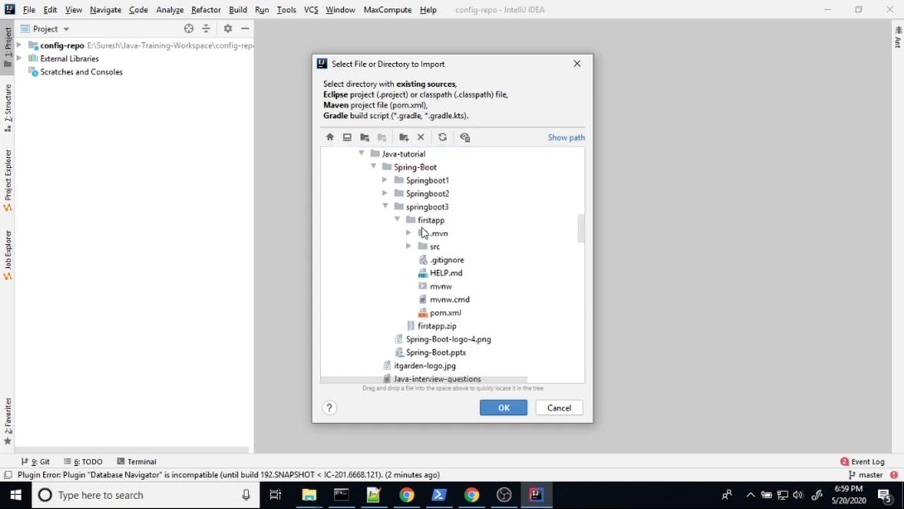
{"action": "left_click", "coordinate": [451, 313]}
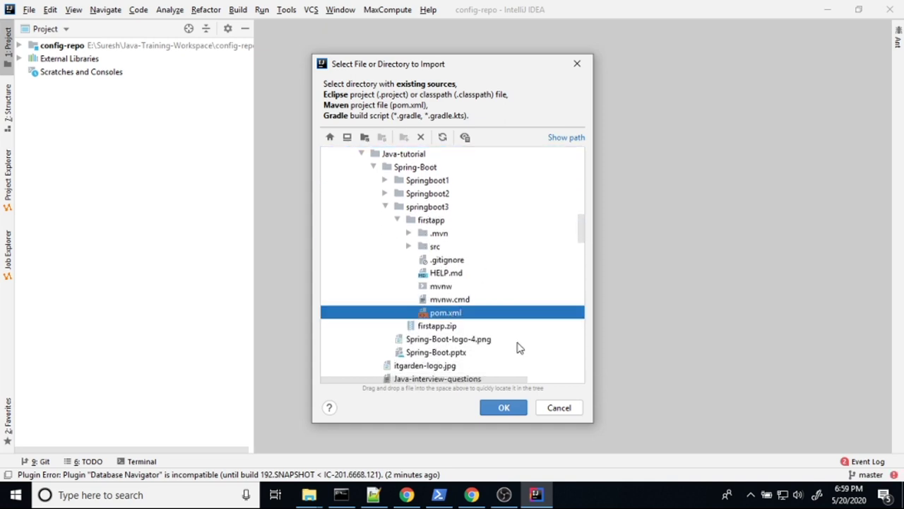